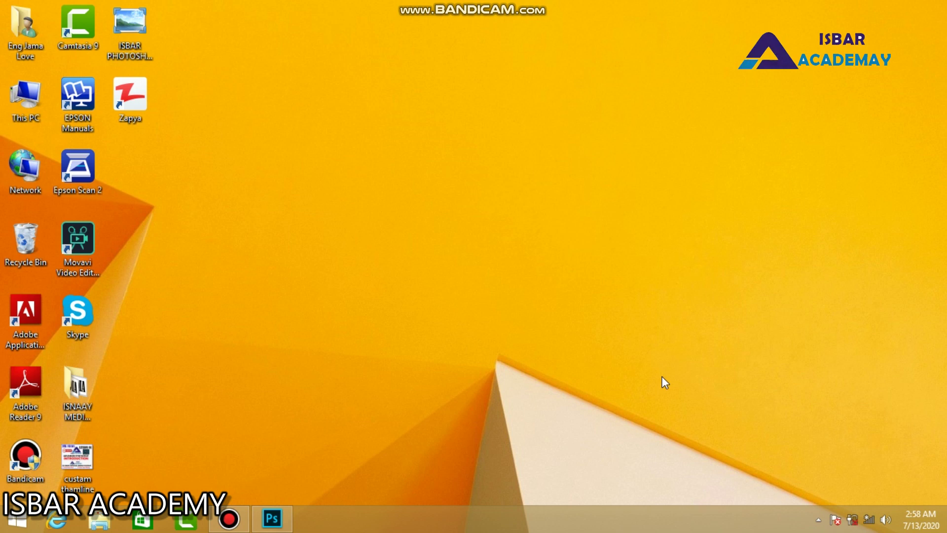
click(271, 519)
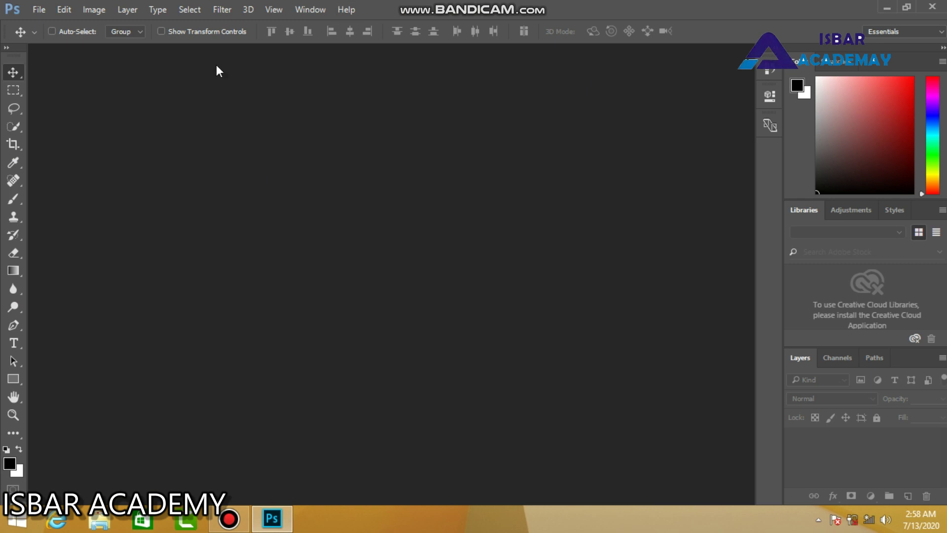
click(888, 6)
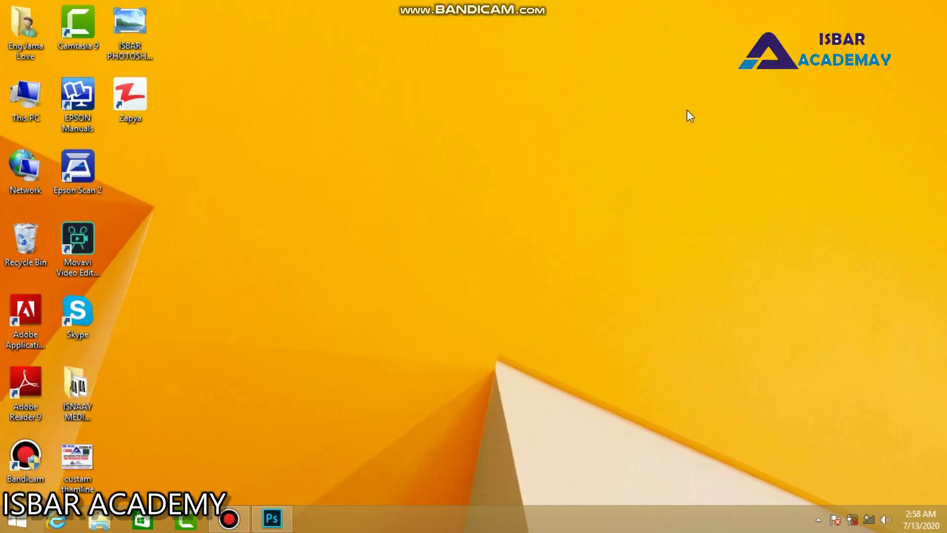
key(super)
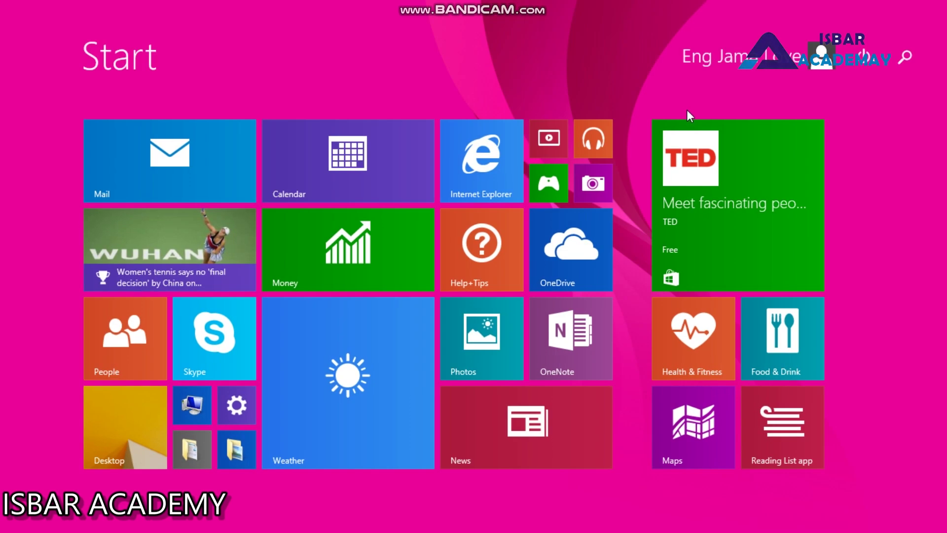
text(word)
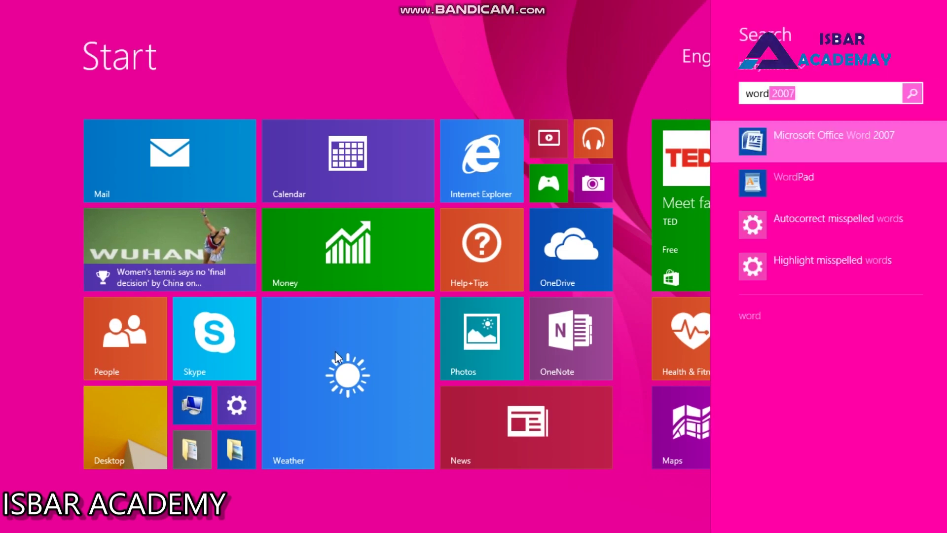
key(BackSpace)
key(BackSpace)
key(BackSpace)
key(BackSpace)
key(BackSpace)
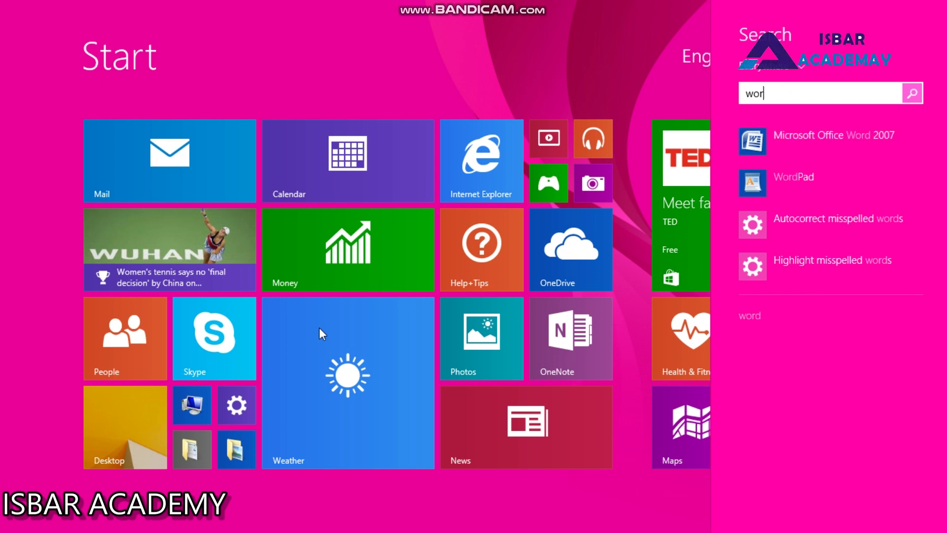
Step: Search the installed apps for "photoshop" and switch to the already running Adobe Photoshop
text(p)
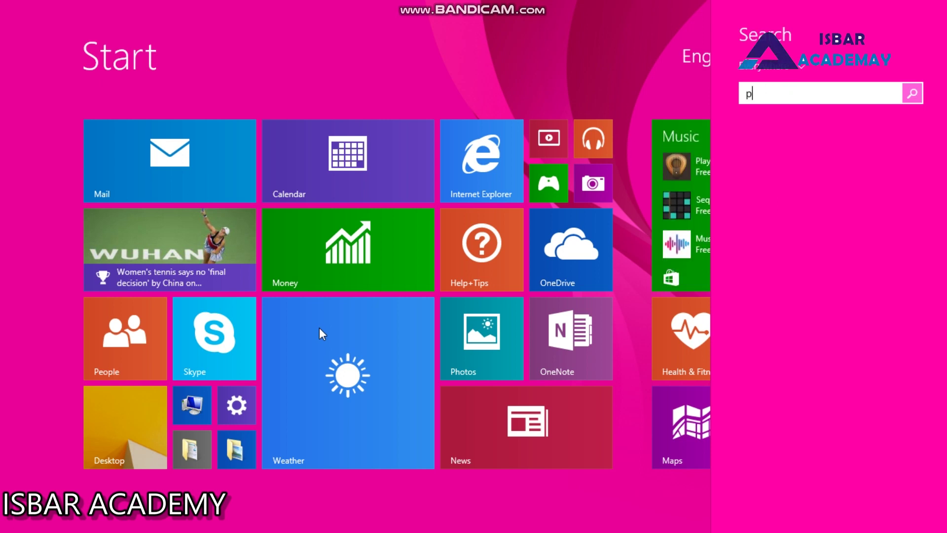
text(hotoshop CC 2015.5)
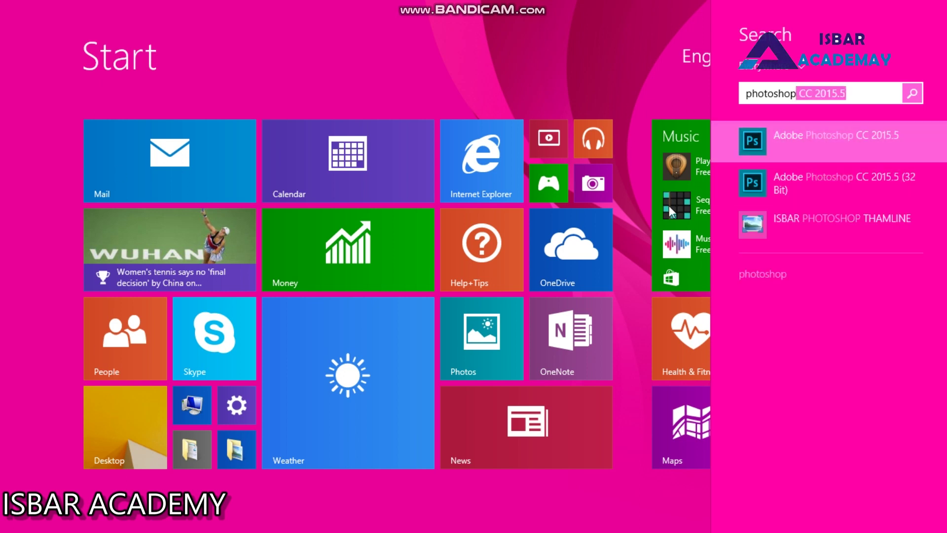
click(137, 429)
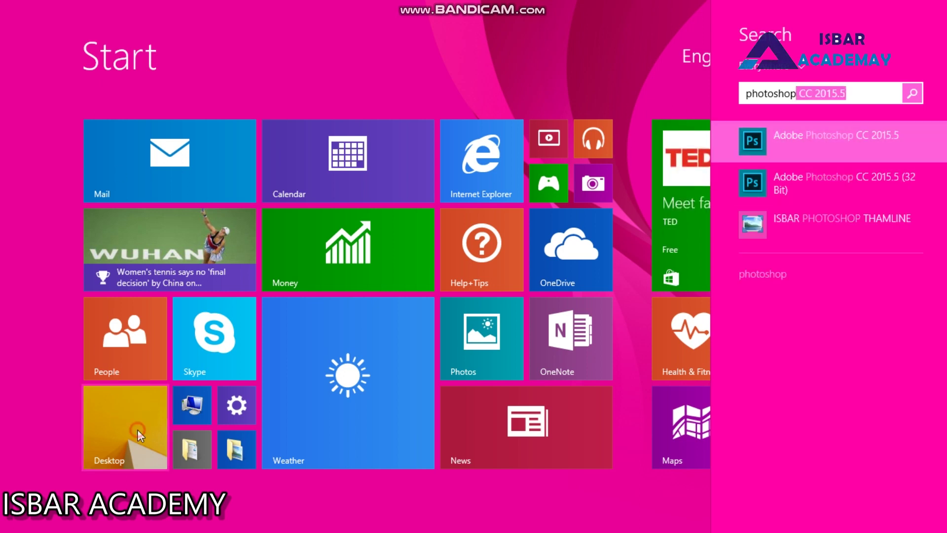
click(138, 434)
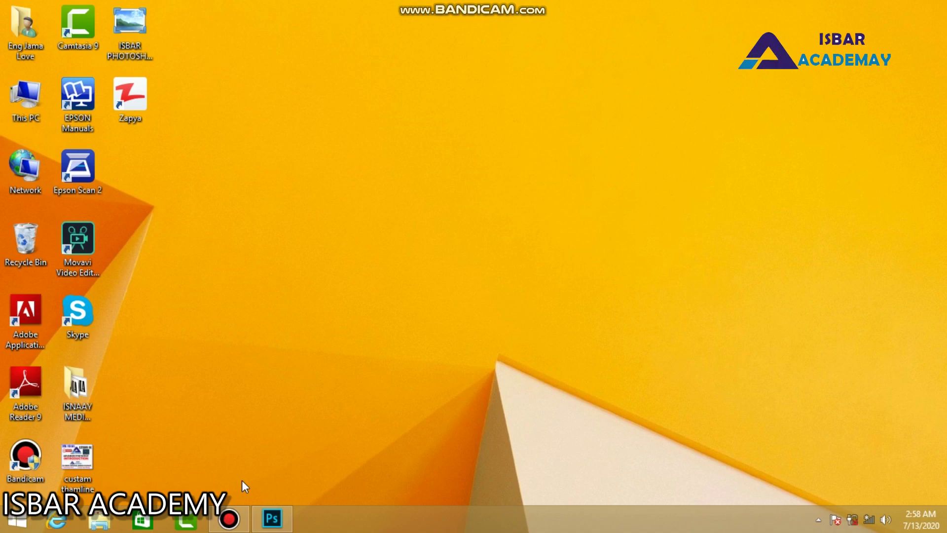
click(281, 515)
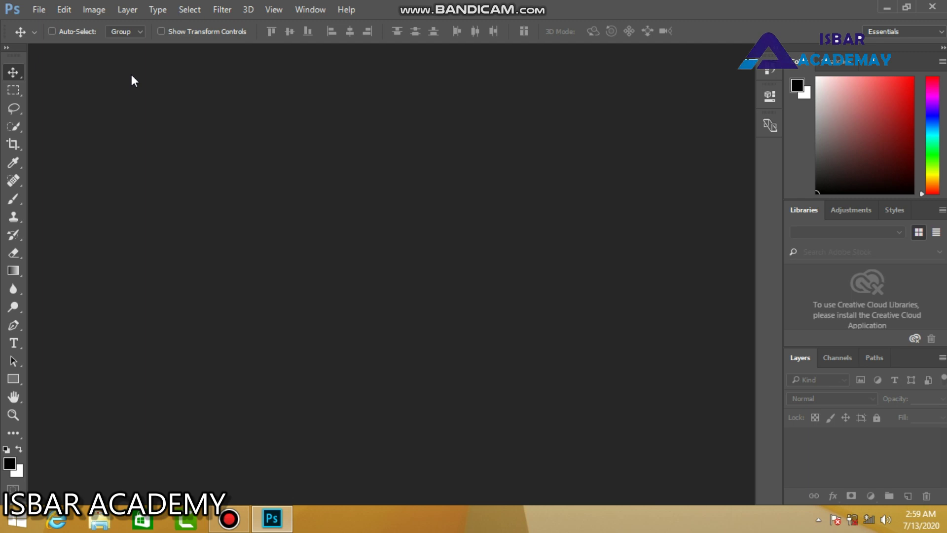
Step: Open the JPEG image "custam thamline" from the Desktop folder and close it again
click(47, 13)
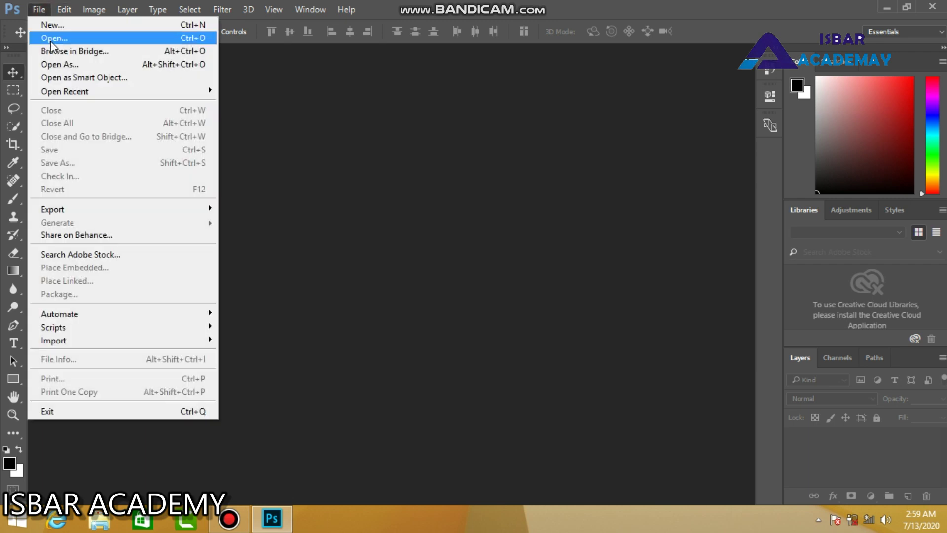
click(207, 44)
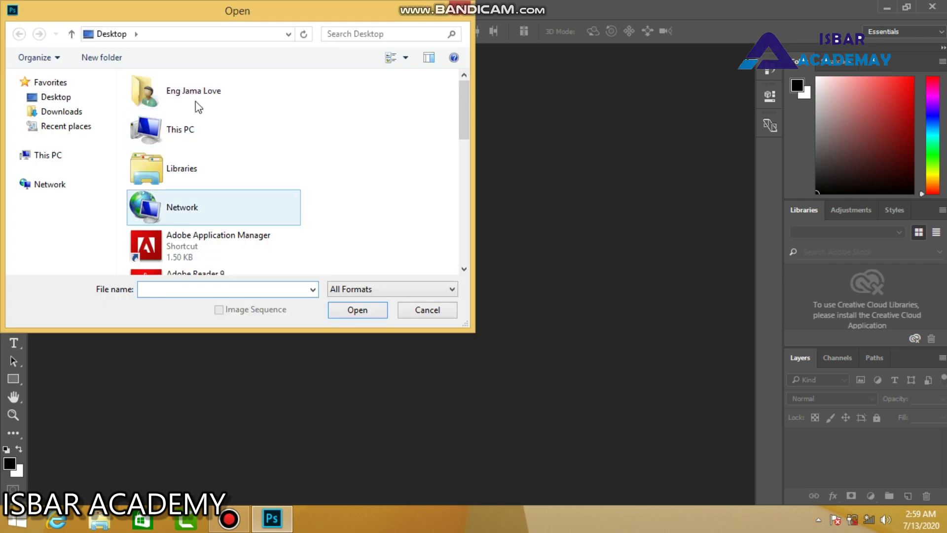
drag(466, 112, 466, 241)
click(245, 182)
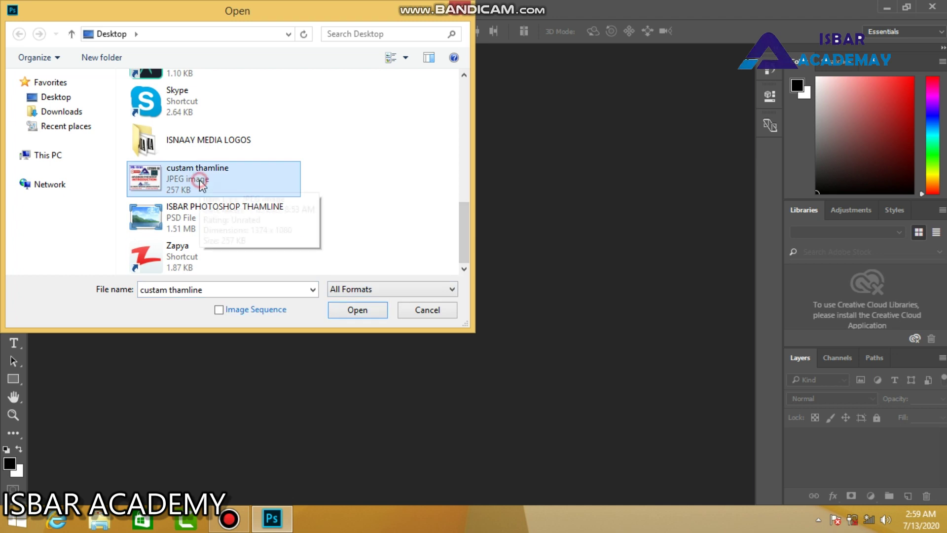
click(359, 311)
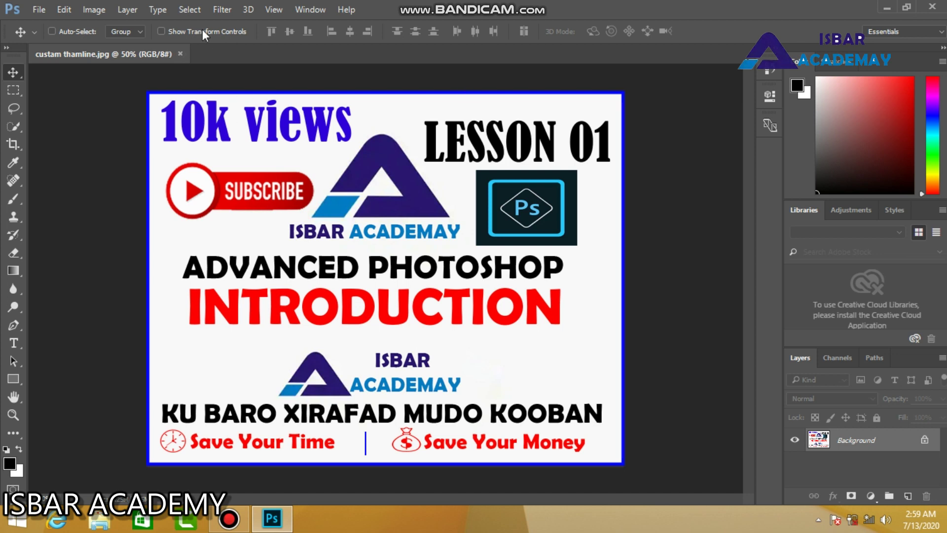
click(181, 54)
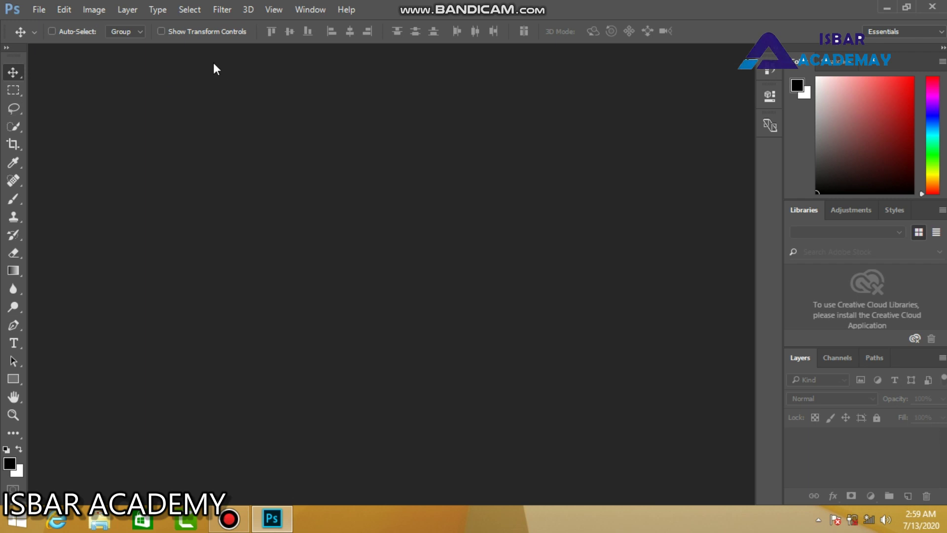
Step: Start a new document named "logo for isbar" with the International Paper document type in A4 size
click(38, 11)
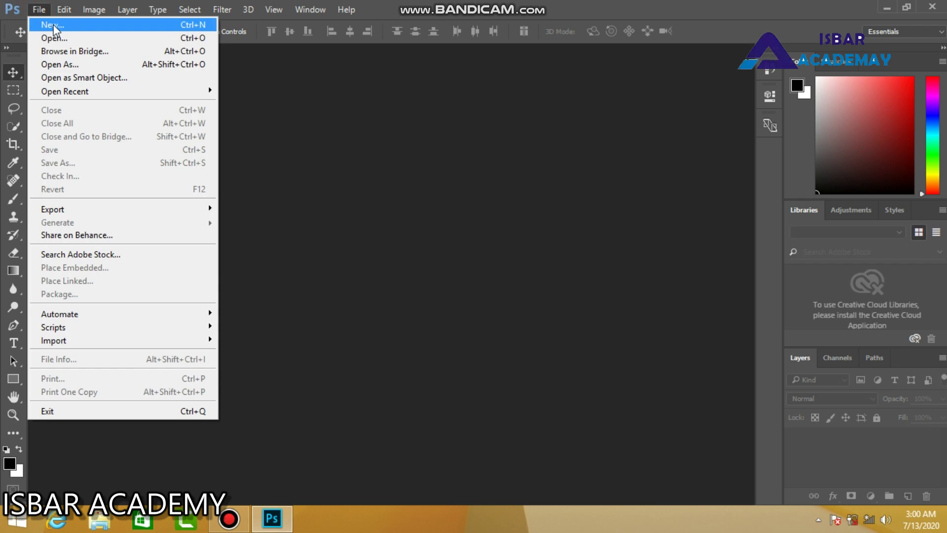
click(54, 28)
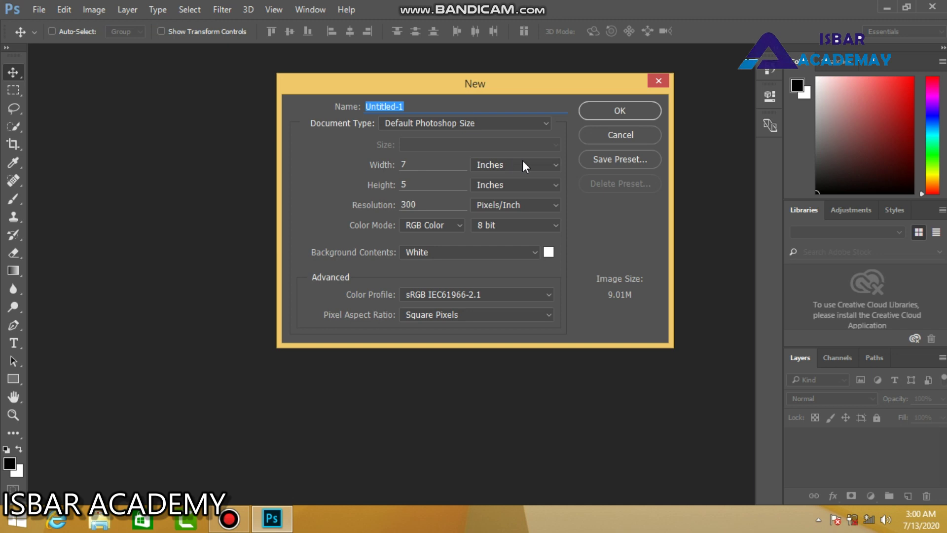
drag(407, 84, 235, 267)
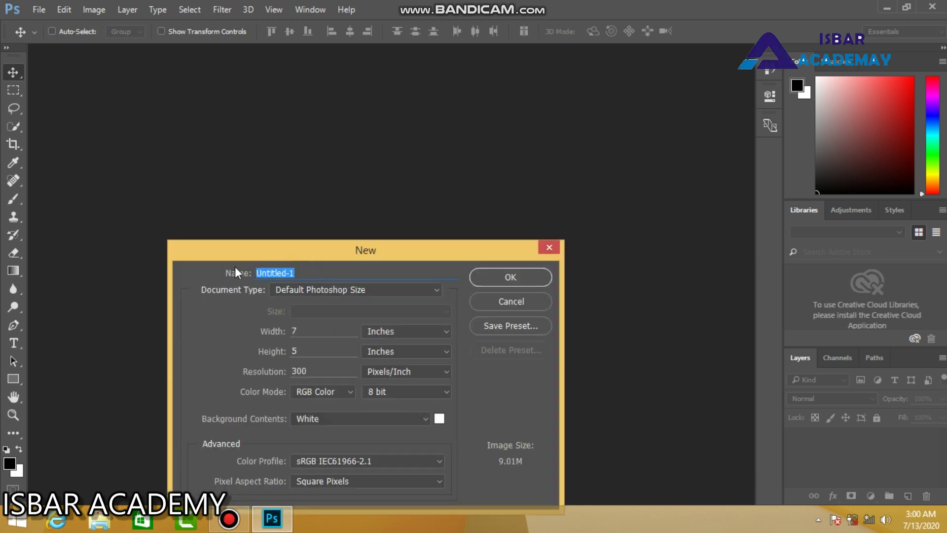
text(logo for isbar)
click(436, 289)
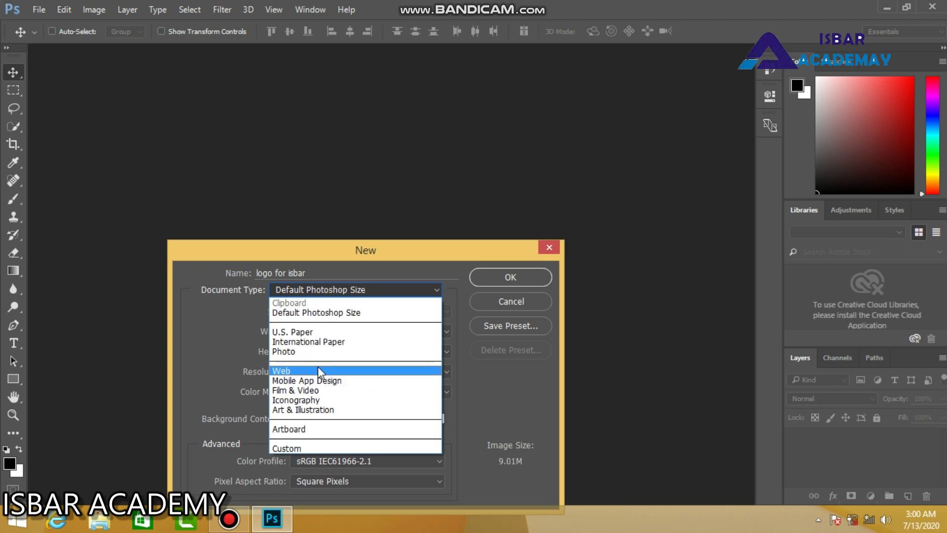
click(323, 342)
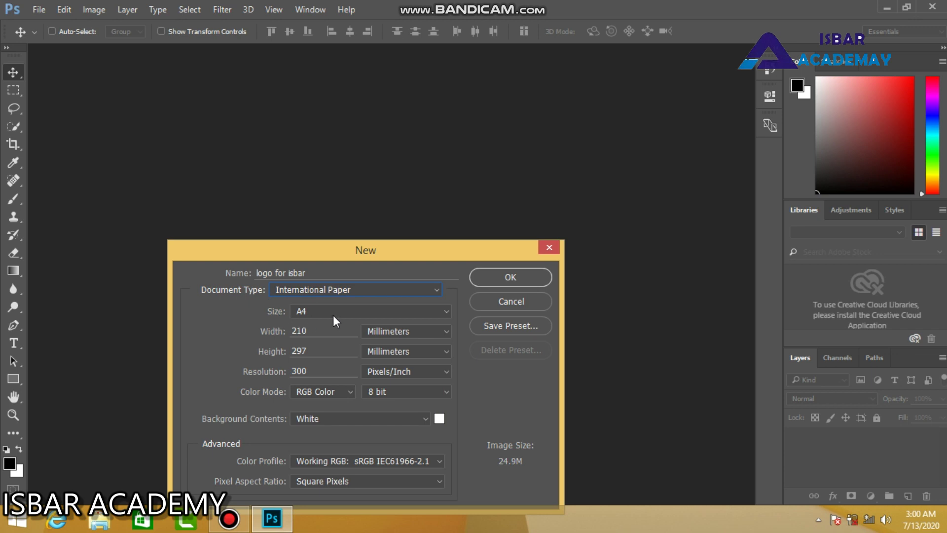
click(445, 313)
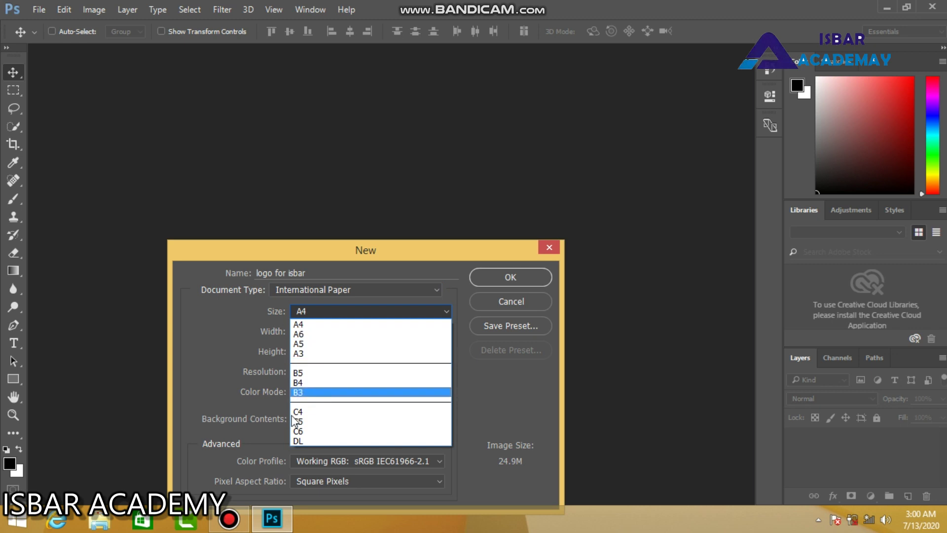
click(484, 393)
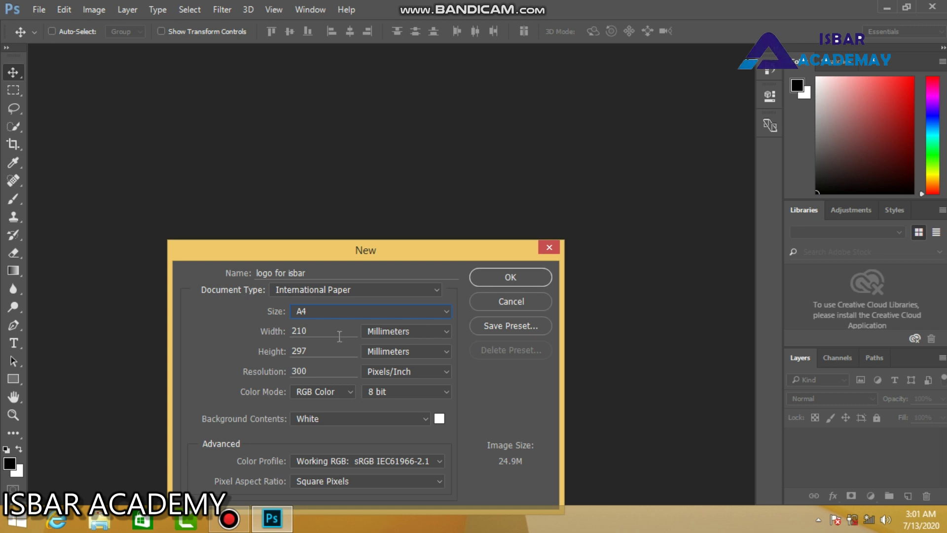
Step: Set the new document's units to pixels, its width to 1920 and its height to 1080, and create it
click(439, 334)
click(441, 333)
click(439, 336)
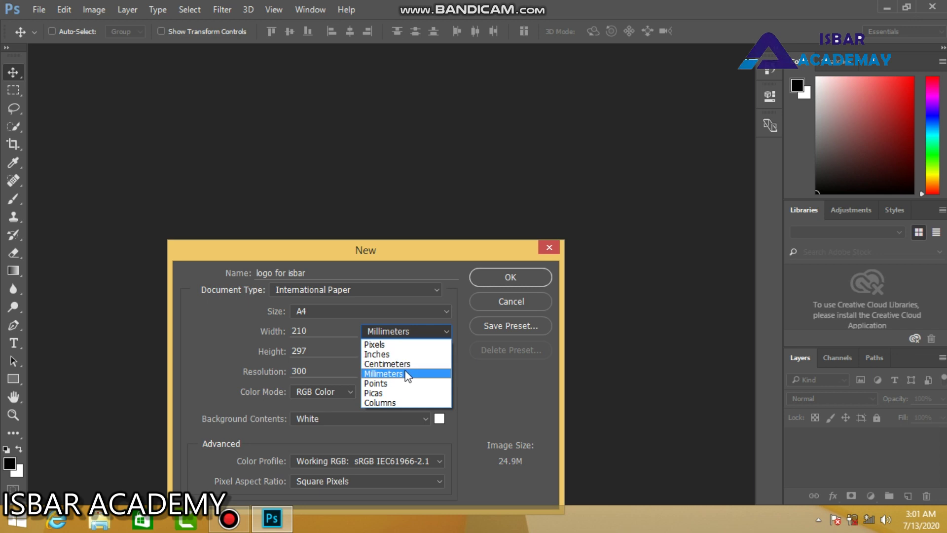
click(392, 346)
click(318, 333)
click(264, 332)
text(1920)
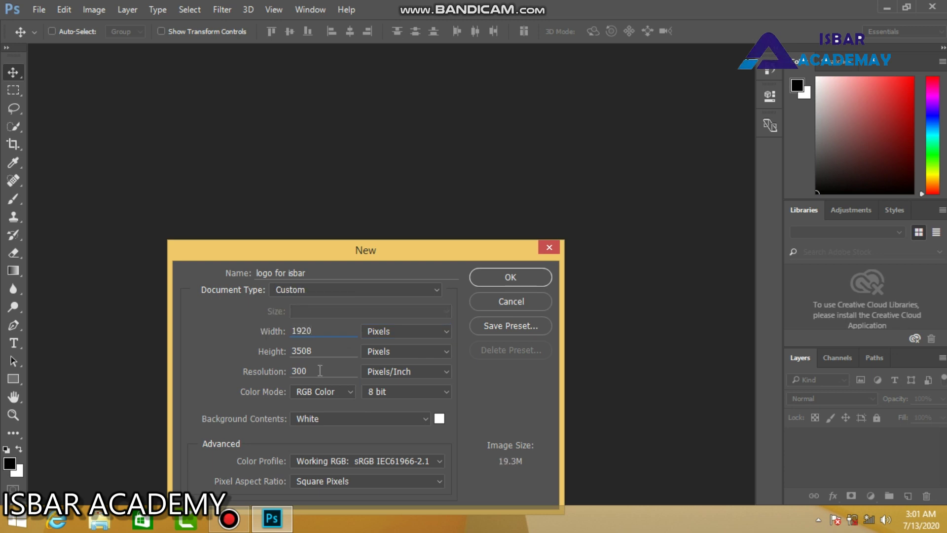
click(276, 351)
text(1080)
click(527, 277)
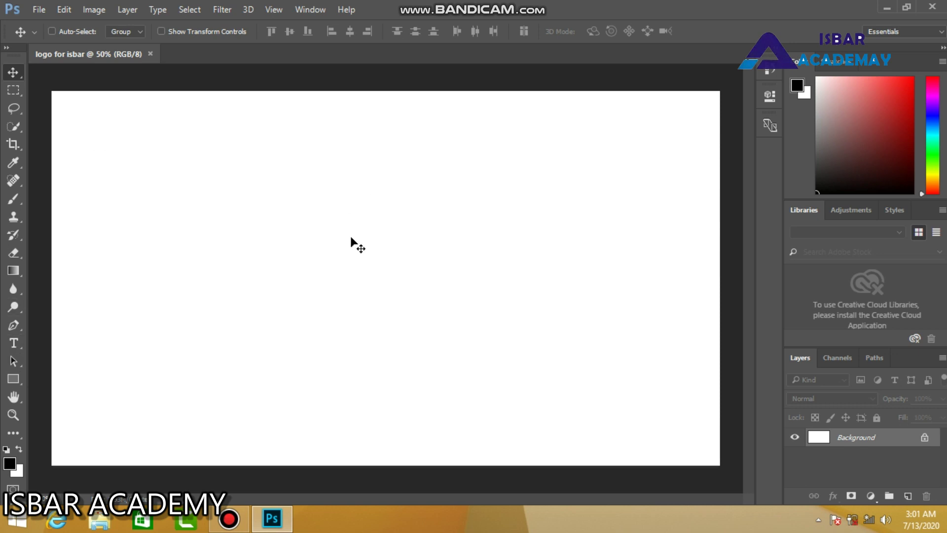
Step: Add a horizontal text layer reading "ISBAR ACADEMY" near the middle of the canvas
click(14, 341)
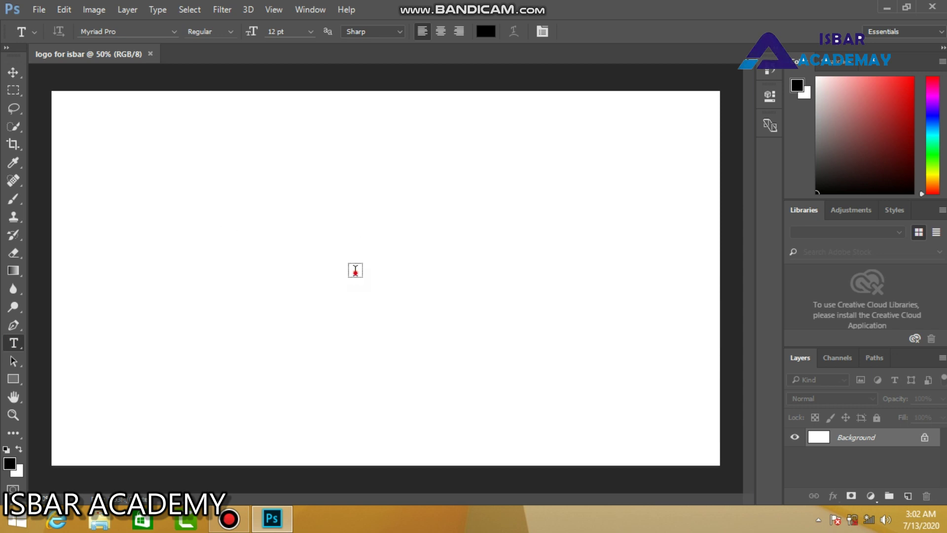
click(356, 271)
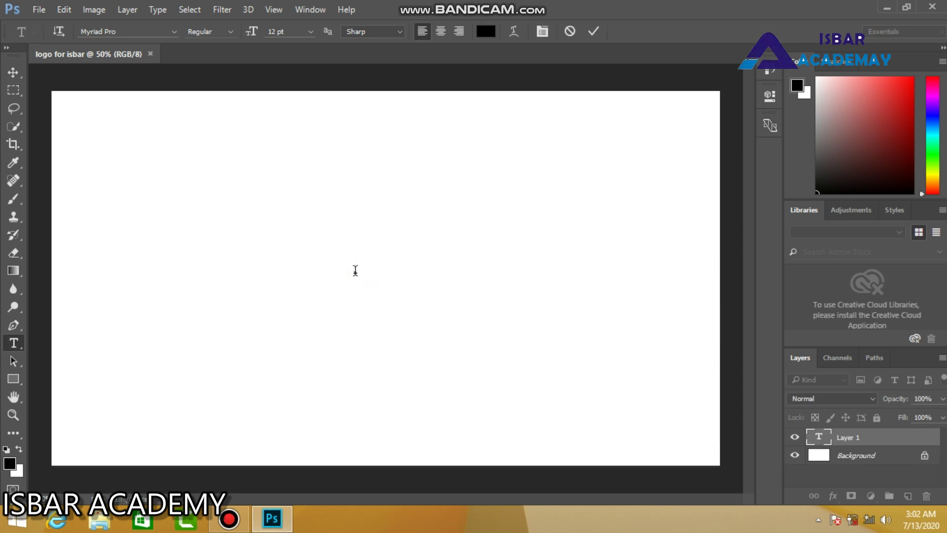
text(ISBAR A CADEMY)
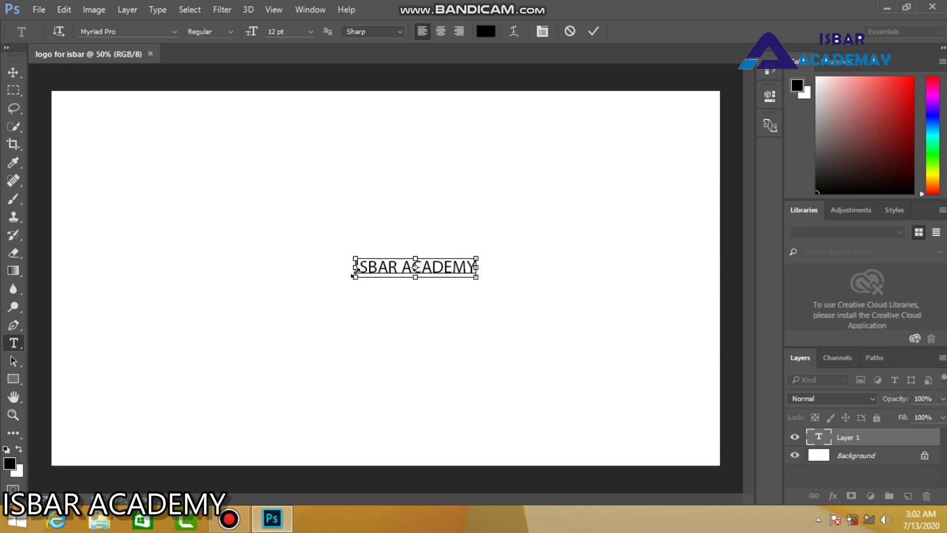
Step: Change the whole ISBAR ACADEMY text to the Magneto font at a size of 37 pt
key(ctrl+a)
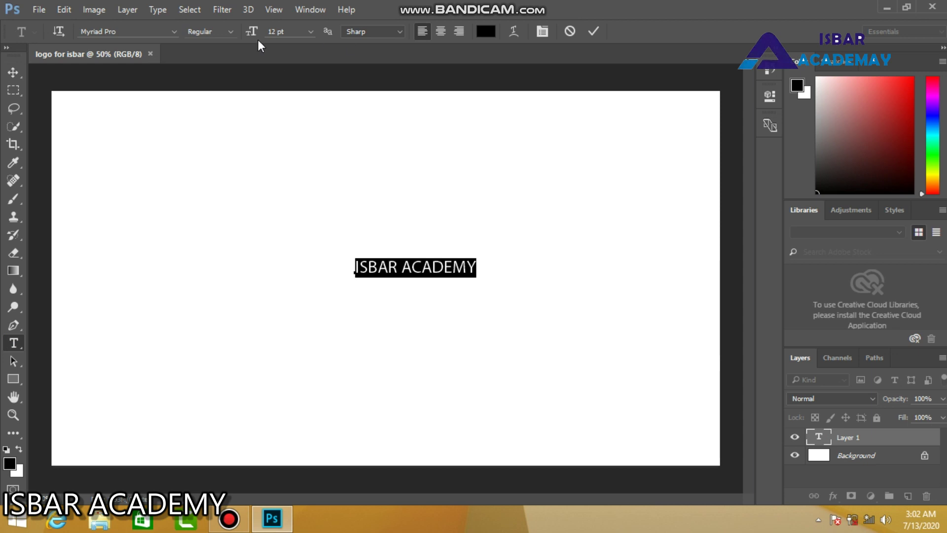
click(152, 31)
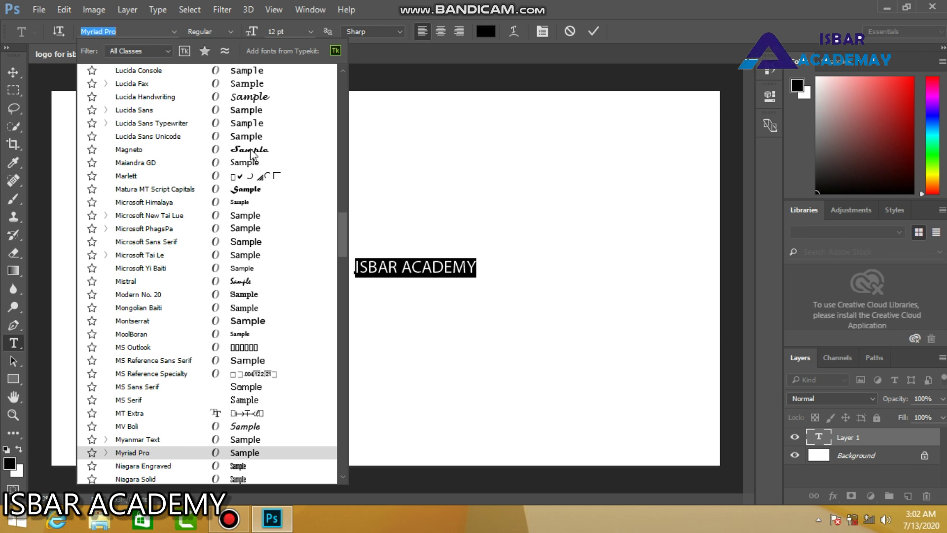
key(Escape)
text(Magneto)
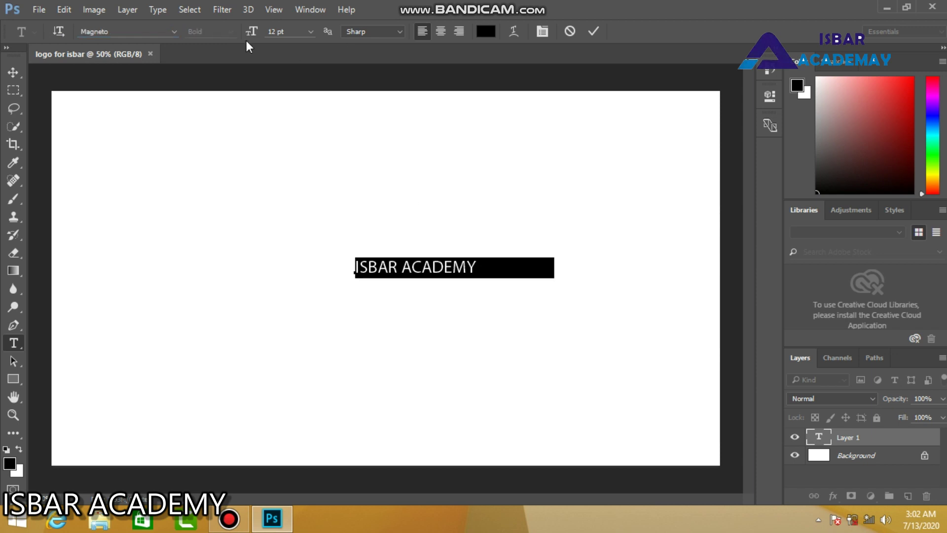
drag(254, 34, 457, 149)
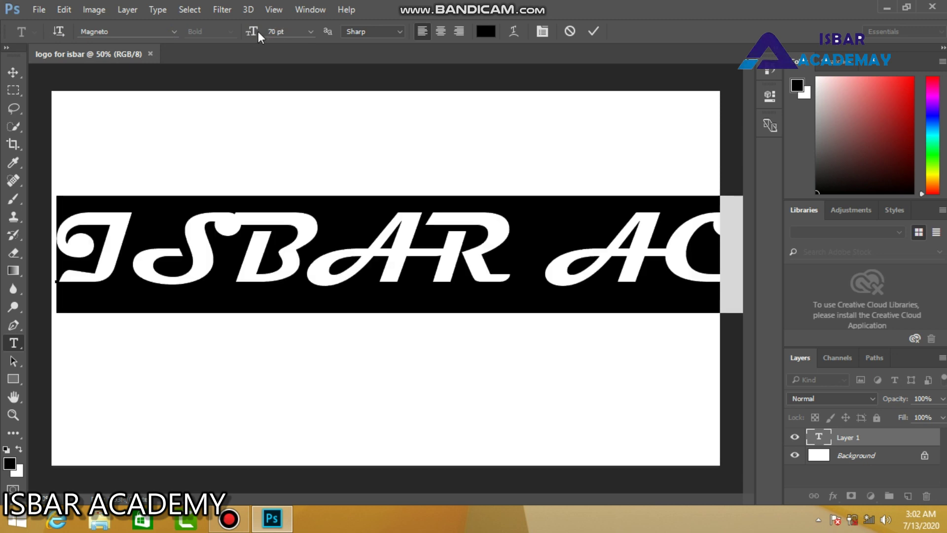
drag(254, 33, 231, 32)
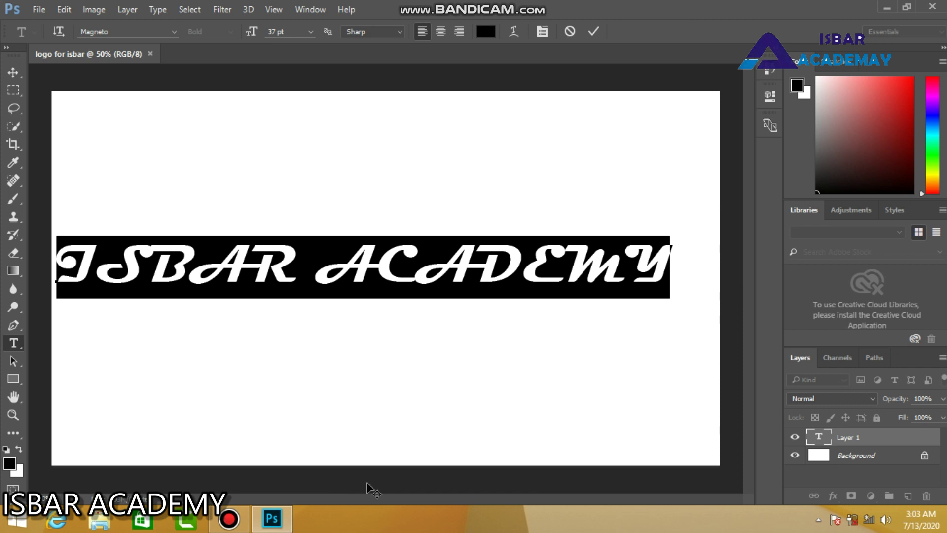
click(229, 522)
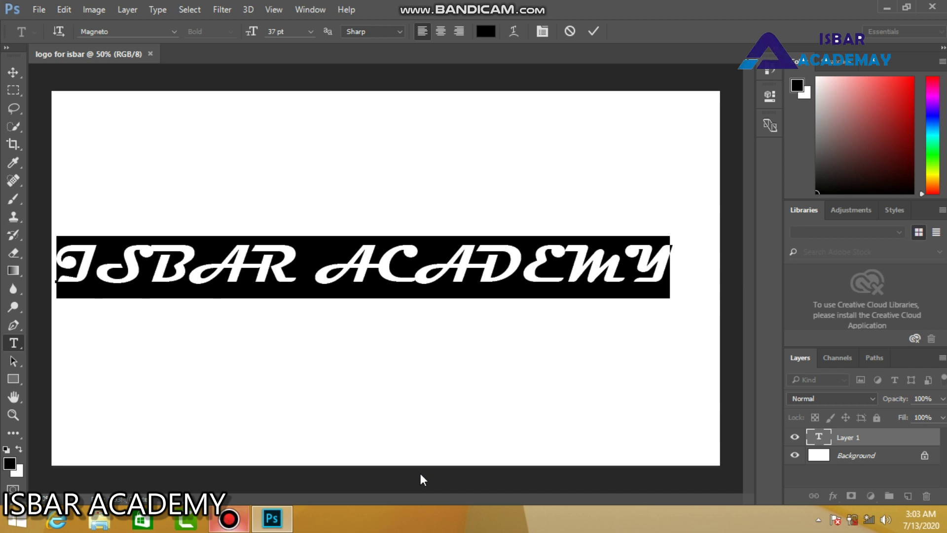